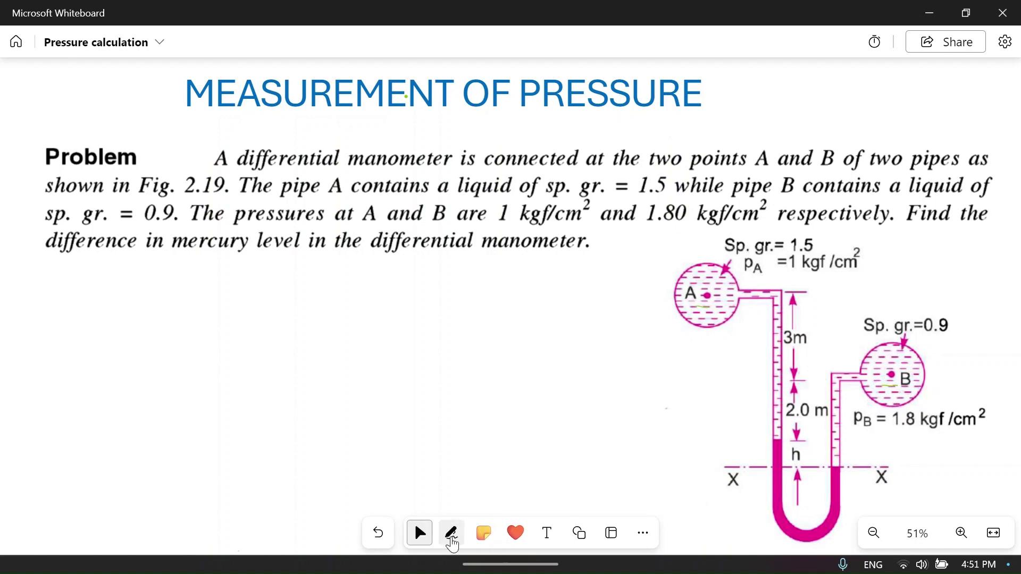
With a red pen, handwrite "S.G_A = 1.5" directly below the problem statement
{"action": "left_click", "coordinate": [451, 533]}
{"action": "left_click", "coordinate": [432, 506]}
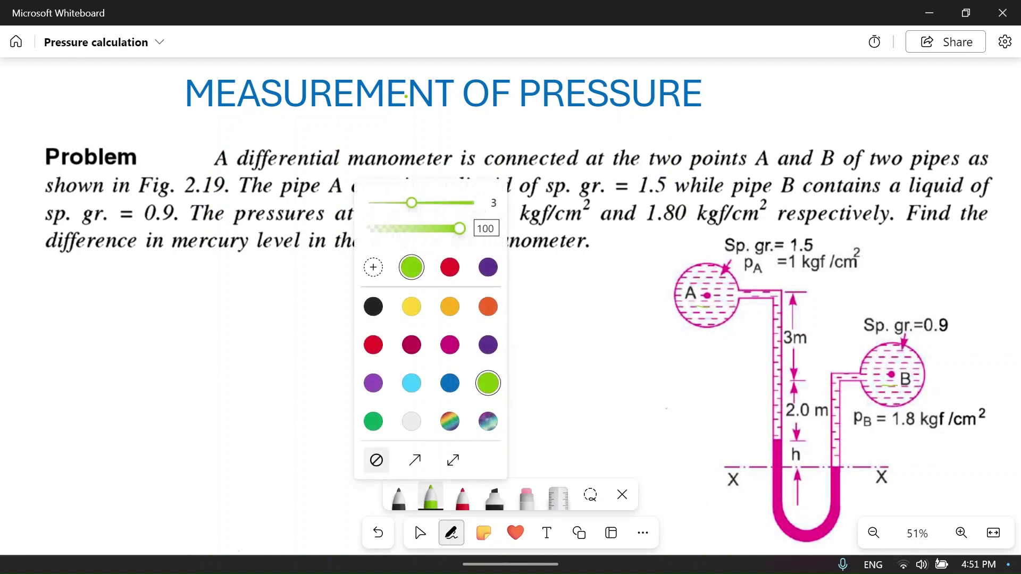
{"action": "left_click", "coordinate": [374, 344]}
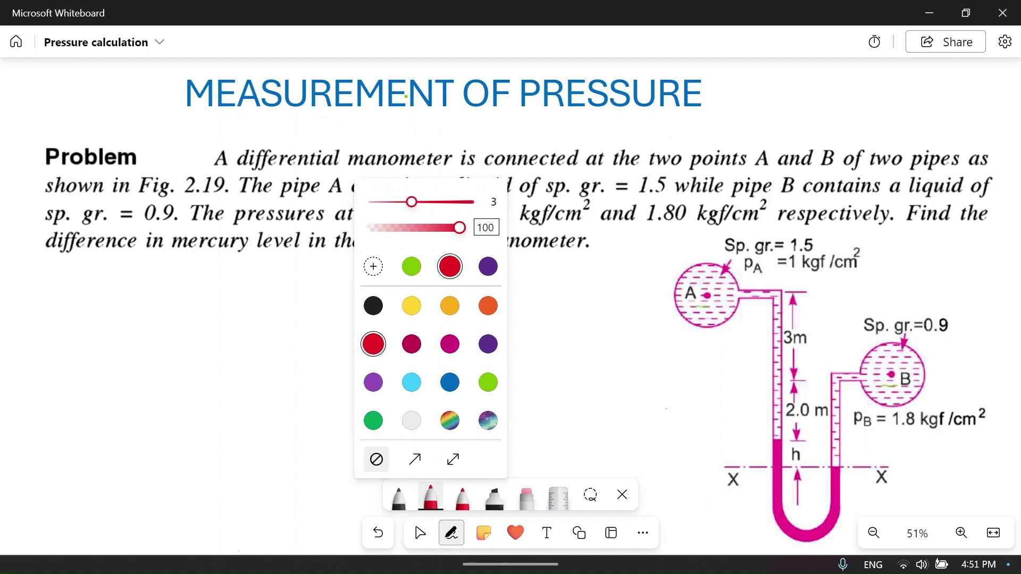
{"action": "left_click", "coordinate": [612, 288]}
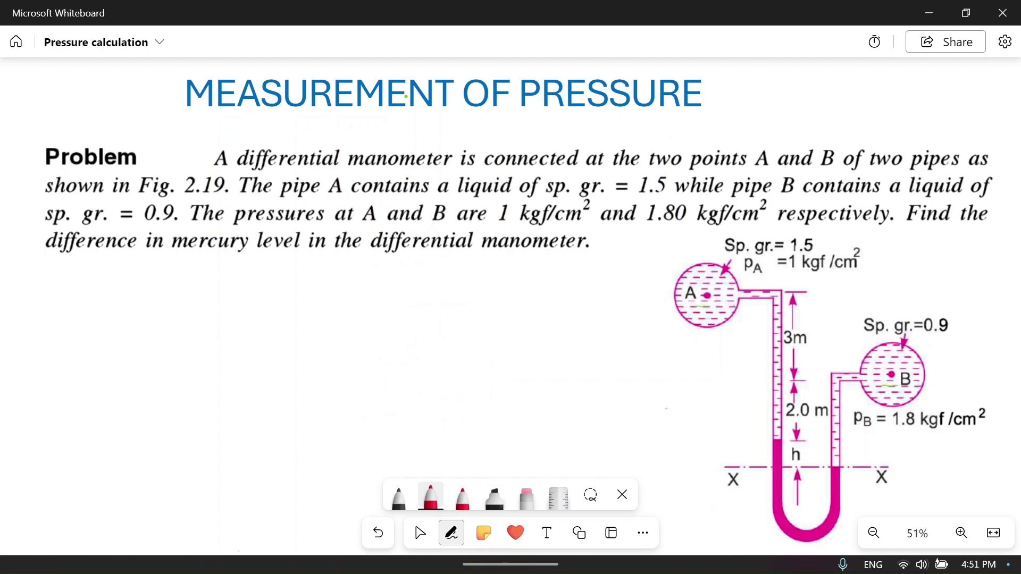
{"action": "left_click", "coordinate": [102, 278]}
{"action": "mouse_move", "coordinate": [97, 270]}
{"action": "left_mouse_down"}
{"action": "mouse_move", "coordinate": [93, 279]}
{"action": "mouse_move", "coordinate": [131, 283]}
{"action": "mouse_move", "coordinate": [154, 271]}
{"action": "mouse_move", "coordinate": [185, 279]}
{"action": "left_mouse_up"}
{"action": "left_click", "coordinate": [177, 276]}
Adjust the red pen's thickness and handwrite "ρ_A = 1.5 × 1000 = 1500 kg/m³" beside the specific gravity of A
{"action": "left_click", "coordinate": [430, 498]}
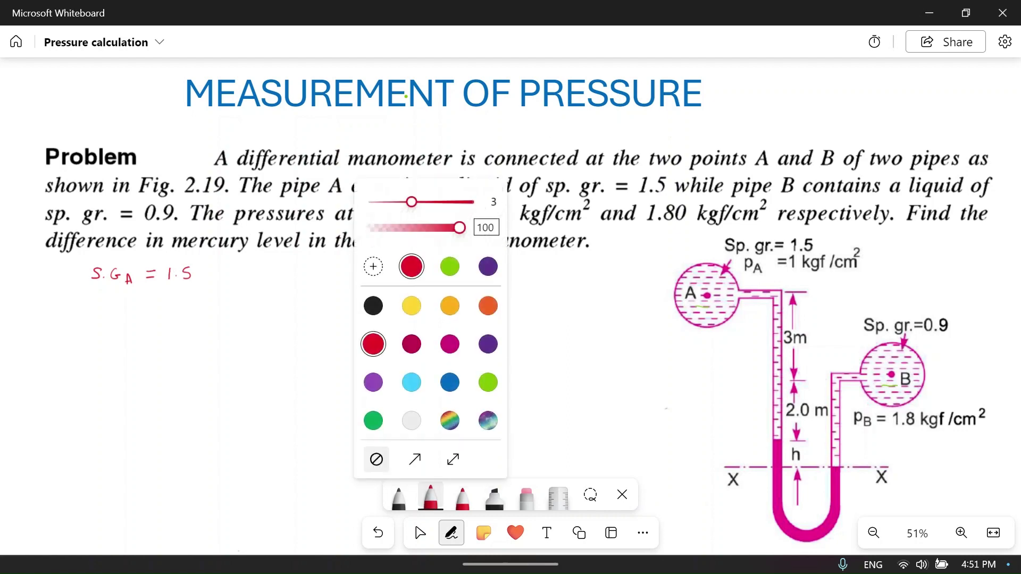
{"action": "left_click_drag", "start_coordinate": [413, 206], "coordinate": [432, 211]}
{"action": "left_click", "coordinate": [558, 312]}
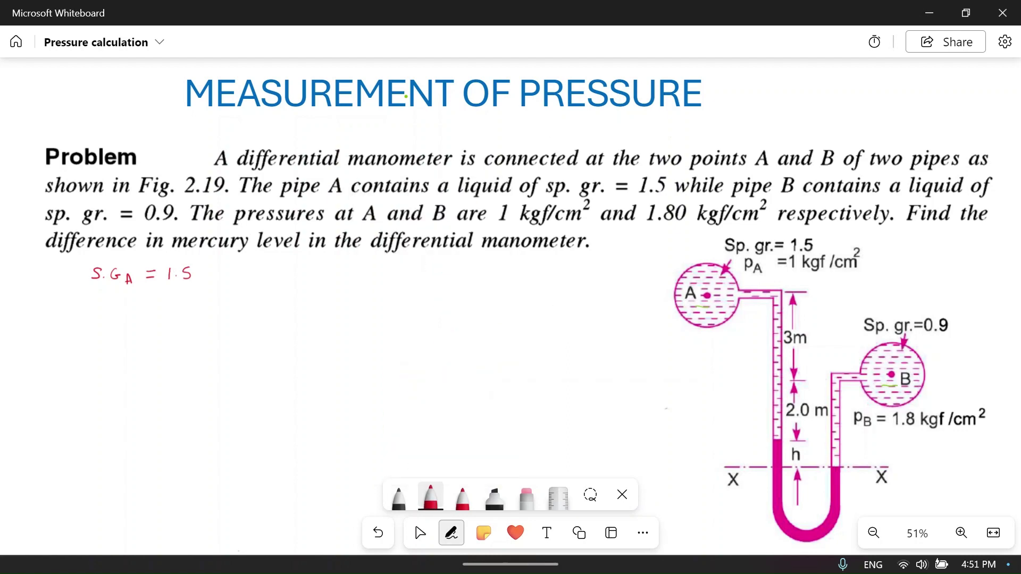
{"action": "mouse_move", "coordinate": [221, 280]}
{"action": "left_mouse_down"}
{"action": "mouse_move", "coordinate": [252, 273]}
{"action": "mouse_move", "coordinate": [273, 287]}
{"action": "left_mouse_up"}
{"action": "left_click_drag", "start_coordinate": [265, 284], "coordinate": [294, 271]}
{"action": "mouse_move", "coordinate": [282, 277]}
{"action": "left_mouse_down"}
{"action": "mouse_move", "coordinate": [372, 277]}
{"action": "mouse_move", "coordinate": [377, 267]}
{"action": "left_mouse_up"}
{"action": "left_click", "coordinate": [316, 274]}
{"action": "left_click_drag", "start_coordinate": [387, 267], "coordinate": [436, 270]}
{"action": "left_click_drag", "start_coordinate": [425, 275], "coordinate": [521, 273]}
{"action": "left_click_drag", "start_coordinate": [533, 270], "coordinate": [531, 281]}
{"action": "mouse_move", "coordinate": [546, 265]}
{"action": "left_mouse_down"}
{"action": "mouse_move", "coordinate": [543, 279]}
{"action": "mouse_move", "coordinate": [569, 269]}
{"action": "left_mouse_up"}
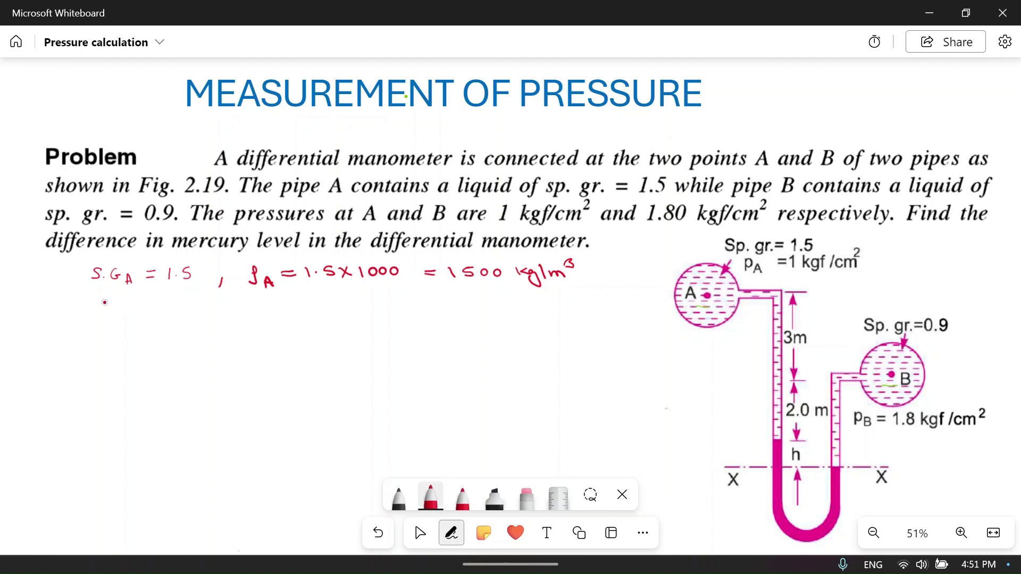
On the line below, handwrite the specific gravity of B as 0.9 and "ρ_B = 0.9 × 1000 = 900 kg/m³"
{"action": "mouse_move", "coordinate": [106, 304]}
{"action": "left_mouse_down"}
{"action": "mouse_move", "coordinate": [122, 314]}
{"action": "mouse_move", "coordinate": [170, 309]}
{"action": "left_mouse_up"}
{"action": "left_click", "coordinate": [113, 309]}
{"action": "mouse_move", "coordinate": [159, 314]}
{"action": "left_mouse_down"}
{"action": "mouse_move", "coordinate": [235, 309]}
{"action": "mouse_move", "coordinate": [218, 324]}
{"action": "mouse_move", "coordinate": [259, 310]}
{"action": "mouse_move", "coordinate": [261, 321]}
{"action": "left_mouse_up"}
{"action": "left_click", "coordinate": [193, 309]}
{"action": "left_click_drag", "start_coordinate": [285, 308], "coordinate": [358, 316]}
{"action": "left_click", "coordinate": [322, 310]}
{"action": "left_click_drag", "start_coordinate": [369, 301], "coordinate": [376, 310]}
{"action": "left_click_drag", "start_coordinate": [380, 303], "coordinate": [392, 304]}
{"action": "left_click_drag", "start_coordinate": [400, 305], "coordinate": [438, 299]}
{"action": "mouse_move", "coordinate": [427, 306]}
{"action": "left_mouse_down"}
{"action": "mouse_move", "coordinate": [464, 299]}
{"action": "mouse_move", "coordinate": [462, 308]}
{"action": "mouse_move", "coordinate": [537, 304]}
{"action": "mouse_move", "coordinate": [535, 315]}
{"action": "mouse_move", "coordinate": [584, 305]}
{"action": "left_mouse_up"}
{"action": "left_click_drag", "start_coordinate": [582, 287], "coordinate": [585, 297]}
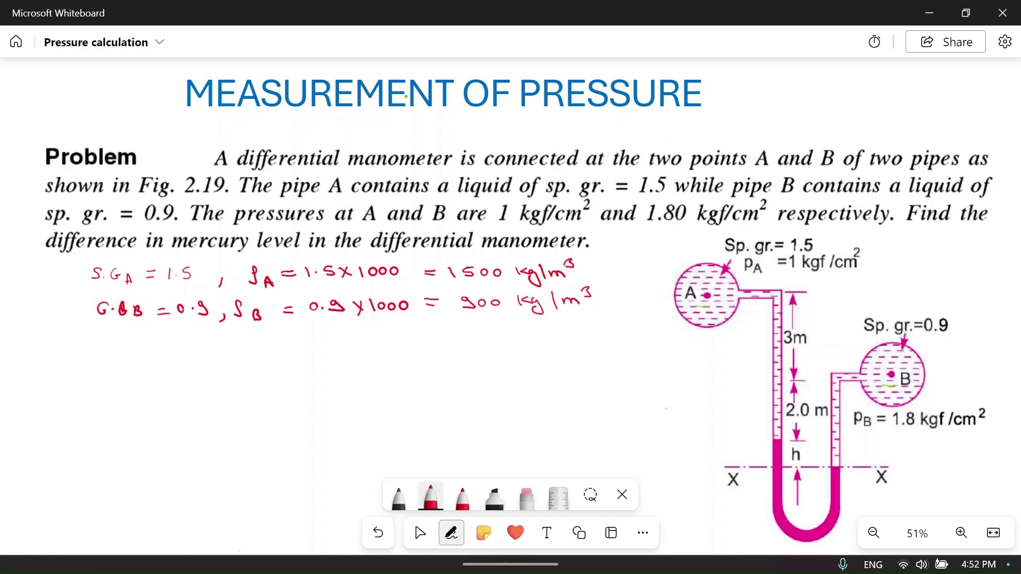
Handwrite the given pressure at A, "P_A = 1 kgf/cm²", below the density lines
{"action": "mouse_move", "coordinate": [108, 341]}
{"action": "left_mouse_down"}
{"action": "mouse_move", "coordinate": [109, 353]}
{"action": "mouse_move", "coordinate": [116, 346]}
{"action": "left_mouse_up"}
{"action": "left_click_drag", "start_coordinate": [117, 353], "coordinate": [130, 350]}
{"action": "left_click_drag", "start_coordinate": [140, 345], "coordinate": [148, 345]}
{"action": "mouse_move", "coordinate": [140, 350]}
{"action": "left_mouse_down"}
{"action": "mouse_move", "coordinate": [219, 349]}
{"action": "mouse_move", "coordinate": [215, 366]}
{"action": "mouse_move", "coordinate": [234, 355]}
{"action": "mouse_move", "coordinate": [233, 364]}
{"action": "left_mouse_up"}
{"action": "mouse_move", "coordinate": [228, 352]}
{"action": "left_mouse_down"}
{"action": "mouse_move", "coordinate": [249, 364]}
{"action": "mouse_move", "coordinate": [292, 355]}
{"action": "left_mouse_up"}
{"action": "left_click_drag", "start_coordinate": [290, 340], "coordinate": [303, 349]}
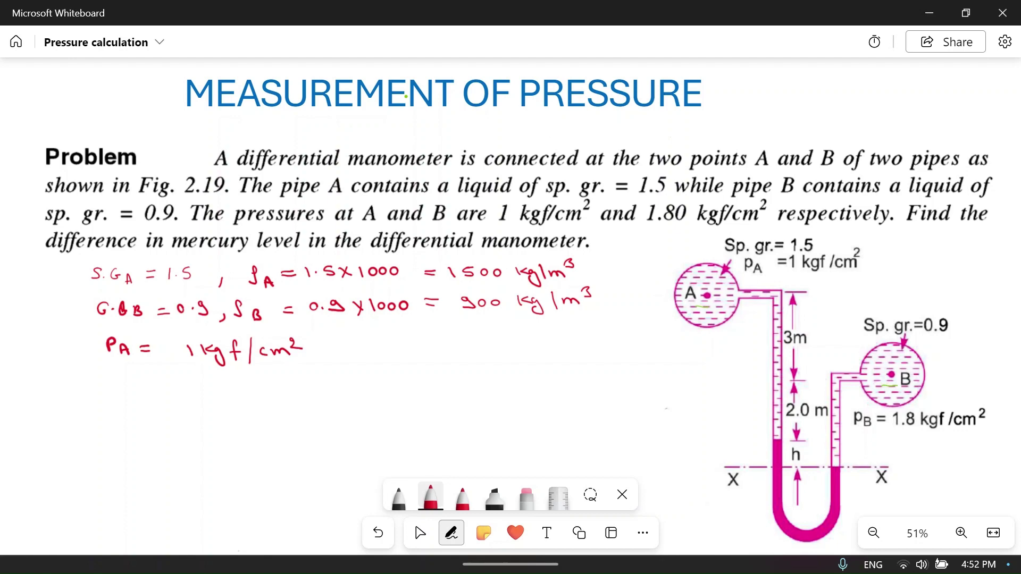
Continue the P_A line with the area conversion "= 1 kgf/m² × 10⁴ = 10⁴ kgf/m²"
{"action": "mouse_move", "coordinate": [328, 346]}
{"action": "left_mouse_down"}
{"action": "mouse_move", "coordinate": [408, 359]}
{"action": "mouse_move", "coordinate": [509, 350]}
{"action": "left_mouse_up"}
{"action": "mouse_move", "coordinate": [521, 340]}
{"action": "left_mouse_down"}
{"action": "mouse_move", "coordinate": [531, 343]}
{"action": "mouse_move", "coordinate": [484, 357]}
{"action": "left_mouse_up"}
{"action": "left_click_drag", "start_coordinate": [552, 346], "coordinate": [585, 353]}
{"action": "left_click_drag", "start_coordinate": [591, 341], "coordinate": [591, 341]}
{"action": "left_click_drag", "start_coordinate": [590, 330], "coordinate": [598, 343]}
{"action": "left_click_drag", "start_coordinate": [605, 336], "coordinate": [610, 347]}
{"action": "mouse_move", "coordinate": [610, 346]}
{"action": "left_mouse_down"}
{"action": "mouse_move", "coordinate": [620, 350]}
{"action": "mouse_move", "coordinate": [614, 364]}
{"action": "mouse_move", "coordinate": [673, 347]}
{"action": "left_mouse_up"}
Below it, handwrite "1 kgf = 9.81 N ⇒ P_A = 9.81 × 10⁴ N/m²" and underline the N/m² unit
{"action": "left_click_drag", "start_coordinate": [163, 385], "coordinate": [169, 395]}
{"action": "left_click_drag", "start_coordinate": [175, 382], "coordinate": [192, 406]}
{"action": "left_click_drag", "start_coordinate": [213, 383], "coordinate": [208, 404]}
{"action": "left_click_drag", "start_coordinate": [203, 395], "coordinate": [242, 392]}
{"action": "mouse_move", "coordinate": [230, 397]}
{"action": "left_mouse_down"}
{"action": "mouse_move", "coordinate": [301, 397]}
{"action": "mouse_move", "coordinate": [337, 360]}
{"action": "mouse_move", "coordinate": [346, 361]}
{"action": "mouse_move", "coordinate": [332, 370]}
{"action": "mouse_move", "coordinate": [474, 349]}
{"action": "mouse_move", "coordinate": [477, 361]}
{"action": "mouse_move", "coordinate": [510, 361]}
{"action": "mouse_move", "coordinate": [557, 348]}
{"action": "mouse_move", "coordinate": [562, 363]}
{"action": "mouse_move", "coordinate": [592, 346]}
{"action": "mouse_move", "coordinate": [606, 366]}
{"action": "left_mouse_up"}
{"action": "left_click", "coordinate": [277, 395]}
{"action": "left_click", "coordinate": [452, 358]}
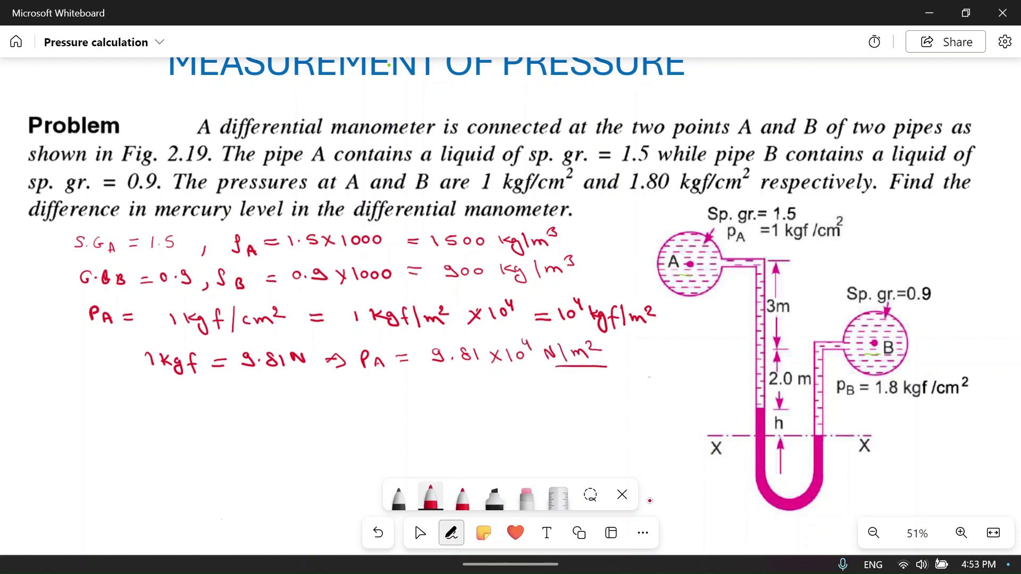
Handwrite the given pressure at B, "P_B = 1.8 kgf/cm² =", below the P_A conversion
{"action": "left_click", "coordinate": [622, 495]}
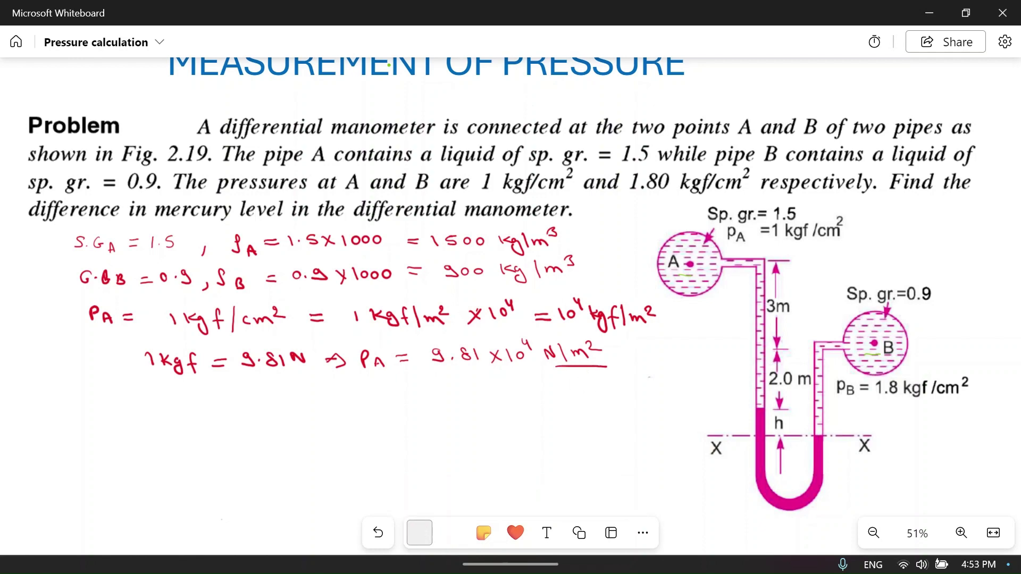
{"action": "left_click_drag", "start_coordinate": [430, 403], "coordinate": [422, 369]}
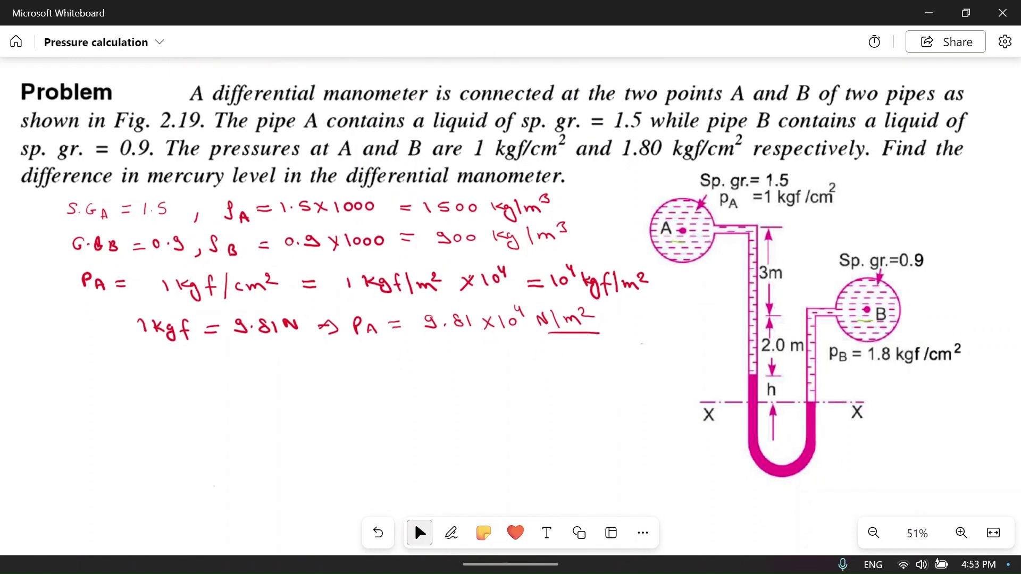
{"action": "mouse_move", "coordinate": [86, 373]}
{"action": "left_mouse_down"}
{"action": "mouse_move", "coordinate": [168, 376]}
{"action": "mouse_move", "coordinate": [189, 365]}
{"action": "mouse_move", "coordinate": [208, 367]}
{"action": "mouse_move", "coordinate": [219, 385]}
{"action": "mouse_move", "coordinate": [236, 375]}
{"action": "mouse_move", "coordinate": [278, 379]}
{"action": "mouse_move", "coordinate": [285, 368]}
{"action": "mouse_move", "coordinate": [313, 379]}
{"action": "left_mouse_up"}
{"action": "left_click", "coordinate": [172, 374]}
Complete the P_B line with "1.8 × 9.81 × 10⁴ N/m²" and underline the expression
{"action": "mouse_move", "coordinate": [331, 367]}
{"action": "left_mouse_down"}
{"action": "mouse_move", "coordinate": [333, 380]}
{"action": "mouse_move", "coordinate": [355, 366]}
{"action": "mouse_move", "coordinate": [375, 376]}
{"action": "left_mouse_up"}
{"action": "mouse_move", "coordinate": [374, 366]}
{"action": "left_mouse_down"}
{"action": "mouse_move", "coordinate": [364, 377]}
{"action": "mouse_move", "coordinate": [412, 366]}
{"action": "mouse_move", "coordinate": [439, 376]}
{"action": "mouse_move", "coordinate": [430, 375]}
{"action": "mouse_move", "coordinate": [468, 362]}
{"action": "left_mouse_up"}
{"action": "left_click", "coordinate": [403, 372]}
{"action": "left_click", "coordinate": [453, 371]}
{"action": "mouse_move", "coordinate": [465, 355]}
{"action": "left_mouse_down"}
{"action": "mouse_move", "coordinate": [466, 367]}
{"action": "mouse_move", "coordinate": [503, 365]}
{"action": "left_mouse_up"}
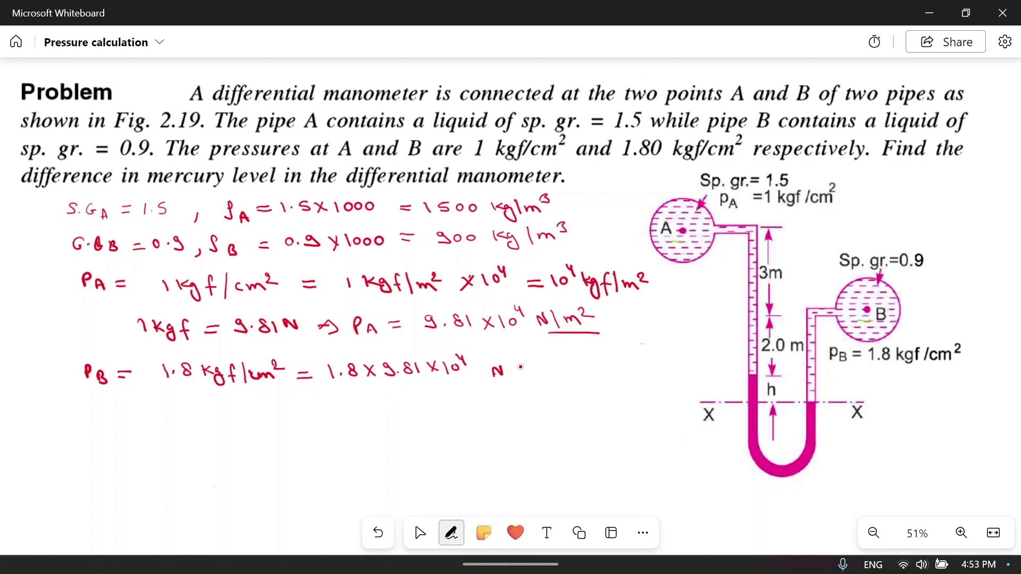
{"action": "left_click_drag", "start_coordinate": [516, 363], "coordinate": [512, 376]}
{"action": "mouse_move", "coordinate": [522, 367]}
{"action": "left_mouse_down"}
{"action": "mouse_move", "coordinate": [520, 375]}
{"action": "mouse_move", "coordinate": [556, 366]}
{"action": "left_mouse_up"}
{"action": "left_click", "coordinate": [420, 532]}
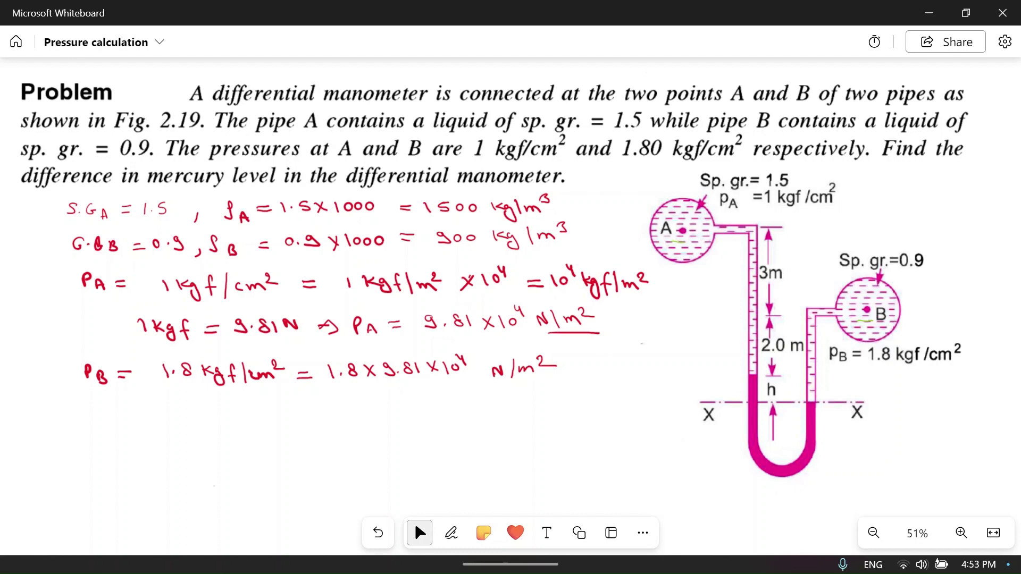
{"action": "left_click_drag", "start_coordinate": [325, 383], "coordinate": [522, 382]}
{"action": "left_click", "coordinate": [420, 533]}
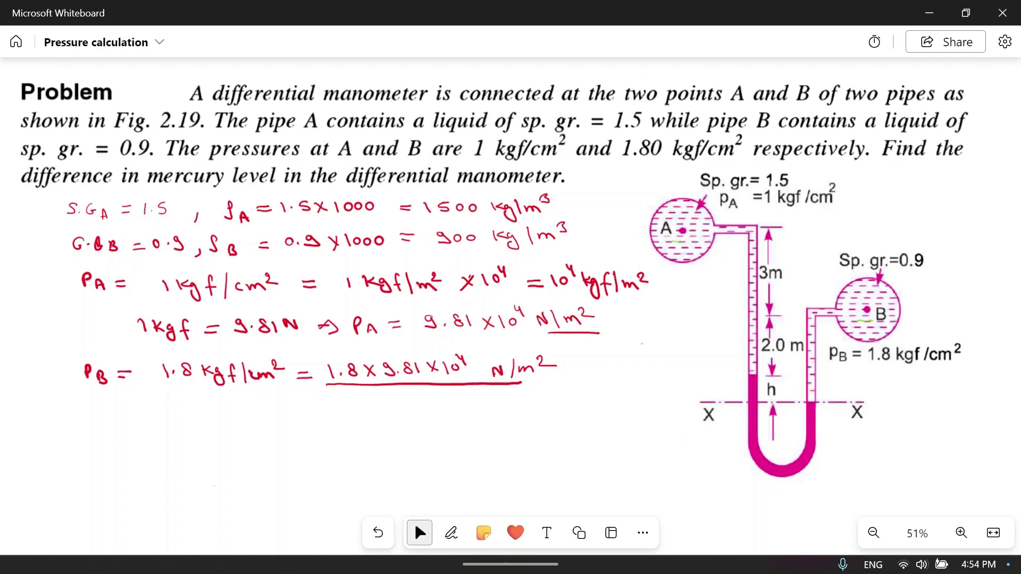
Label points C and D on the X-X datum line beside the two limbs of the manometer
{"action": "scroll", "coordinate": [414, 521], "scroll_direction": "down", "scroll_amount": 4}
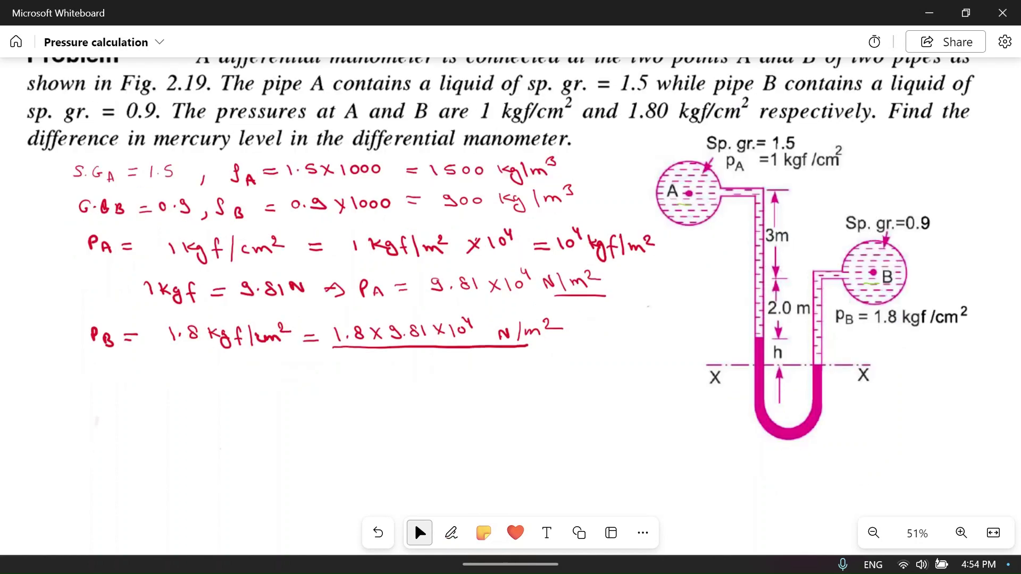
{"action": "left_click", "coordinate": [452, 533]}
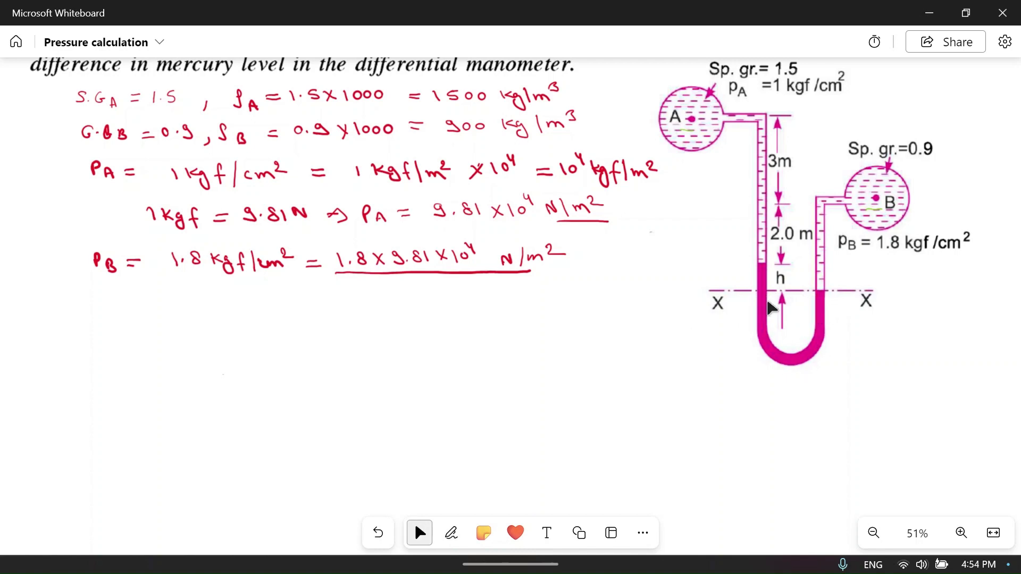
{"action": "left_click_drag", "start_coordinate": [742, 296], "coordinate": [744, 309]}
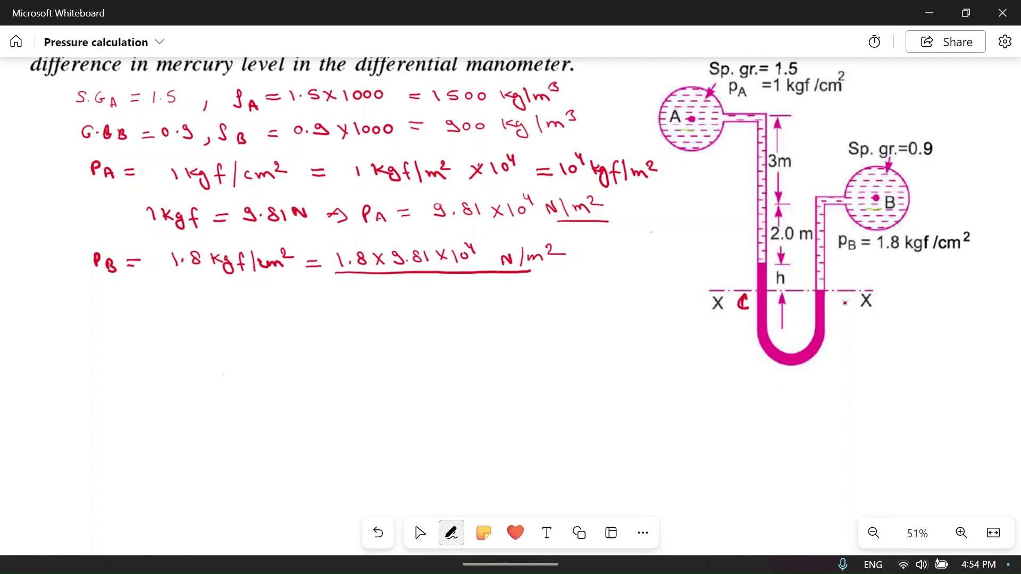
{"action": "left_click_drag", "start_coordinate": [846, 299], "coordinate": [844, 300]}
{"action": "left_click", "coordinate": [420, 533]}
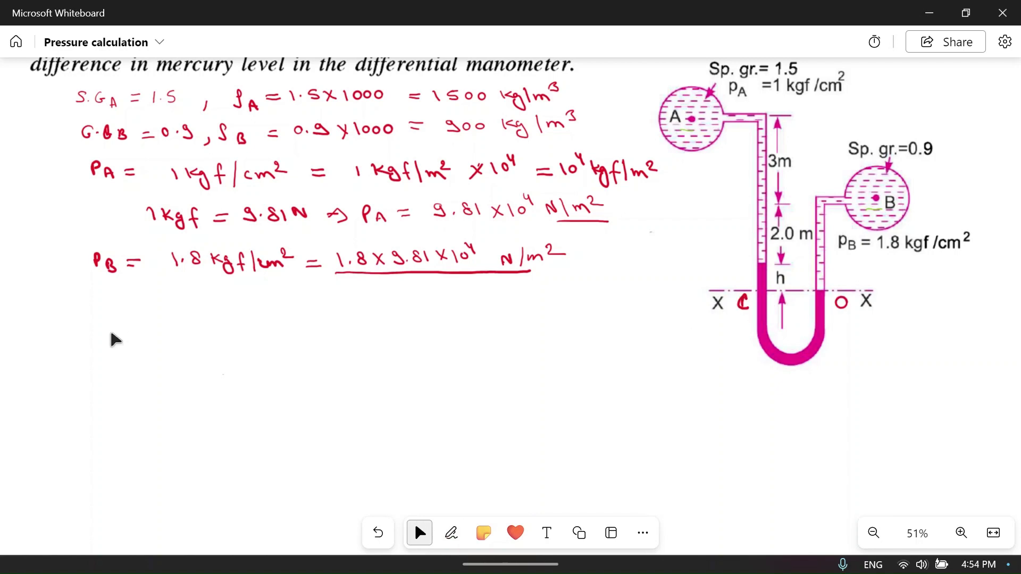
Start the pressure balance equation below the P_B line by handwriting "P_C = P_A +"
{"action": "mouse_move", "coordinate": [105, 341]}
{"action": "left_mouse_down"}
{"action": "mouse_move", "coordinate": [111, 327]}
{"action": "mouse_move", "coordinate": [124, 345]}
{"action": "mouse_move", "coordinate": [154, 331]}
{"action": "left_mouse_up"}
{"action": "mouse_move", "coordinate": [143, 338]}
{"action": "left_mouse_down"}
{"action": "mouse_move", "coordinate": [194, 326]}
{"action": "mouse_move", "coordinate": [198, 339]}
{"action": "left_mouse_up"}
{"action": "left_click_drag", "start_coordinate": [190, 334], "coordinate": [229, 328]}
{"action": "left_click_drag", "start_coordinate": [218, 337], "coordinate": [219, 320]}
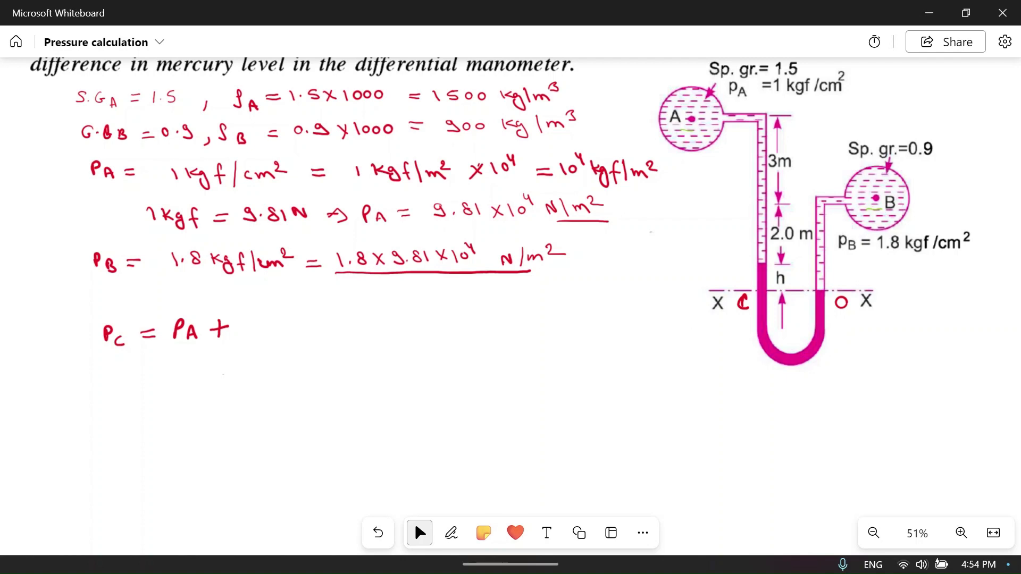
{"action": "left_click", "coordinate": [451, 533]}
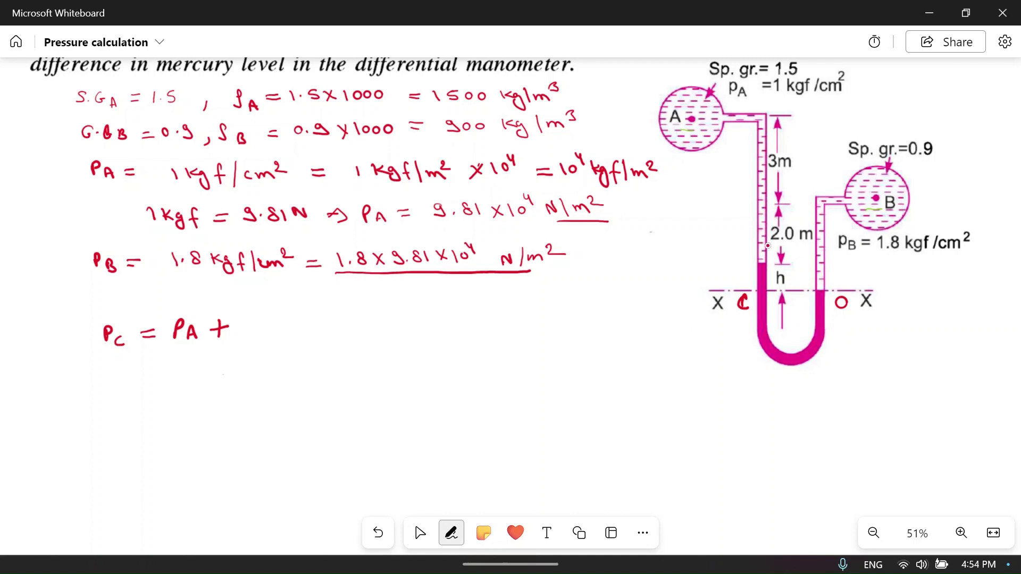
{"action": "left_click", "coordinate": [420, 532]}
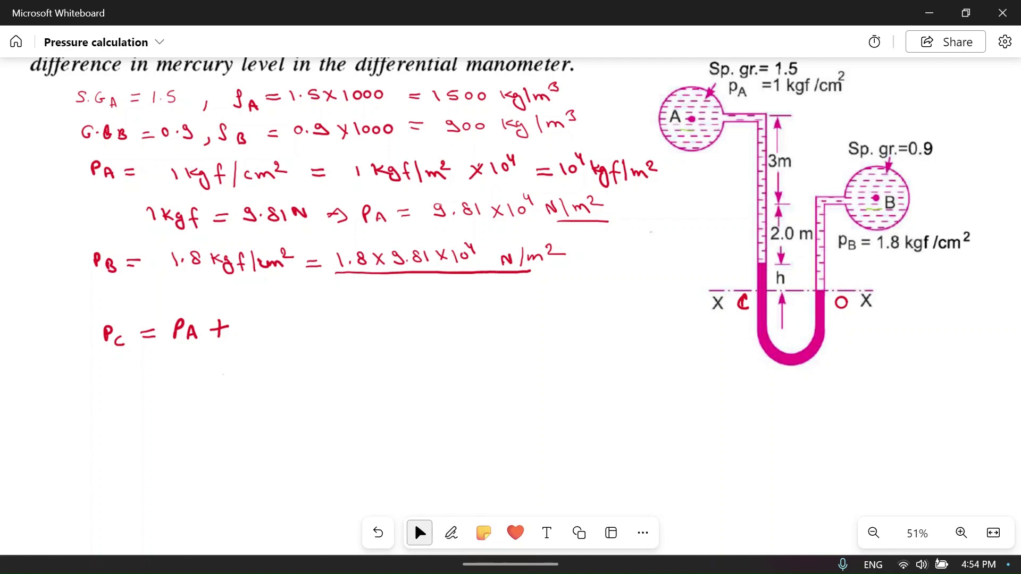
Add the terms "(ρgh)_L + (ρgh)_m" to the equation and mark the mercury level in limb A with a short line
{"action": "left_click", "coordinate": [451, 532]}
{"action": "mouse_move", "coordinate": [274, 325]}
{"action": "left_mouse_down"}
{"action": "mouse_move", "coordinate": [270, 345]}
{"action": "mouse_move", "coordinate": [292, 338]}
{"action": "mouse_move", "coordinate": [259, 326]}
{"action": "mouse_move", "coordinate": [249, 348]}
{"action": "left_mouse_up"}
{"action": "mouse_move", "coordinate": [293, 312]}
{"action": "left_mouse_down"}
{"action": "mouse_move", "coordinate": [299, 349]}
{"action": "mouse_move", "coordinate": [345, 330]}
{"action": "left_mouse_up"}
{"action": "mouse_move", "coordinate": [338, 323]}
{"action": "left_mouse_down"}
{"action": "mouse_move", "coordinate": [338, 340]}
{"action": "mouse_move", "coordinate": [377, 327]}
{"action": "mouse_move", "coordinate": [391, 342]}
{"action": "mouse_move", "coordinate": [420, 337]}
{"action": "mouse_move", "coordinate": [369, 346]}
{"action": "left_mouse_up"}
{"action": "left_click_drag", "start_coordinate": [431, 340], "coordinate": [449, 340]}
{"action": "left_click_drag", "start_coordinate": [740, 264], "coordinate": [757, 265]}
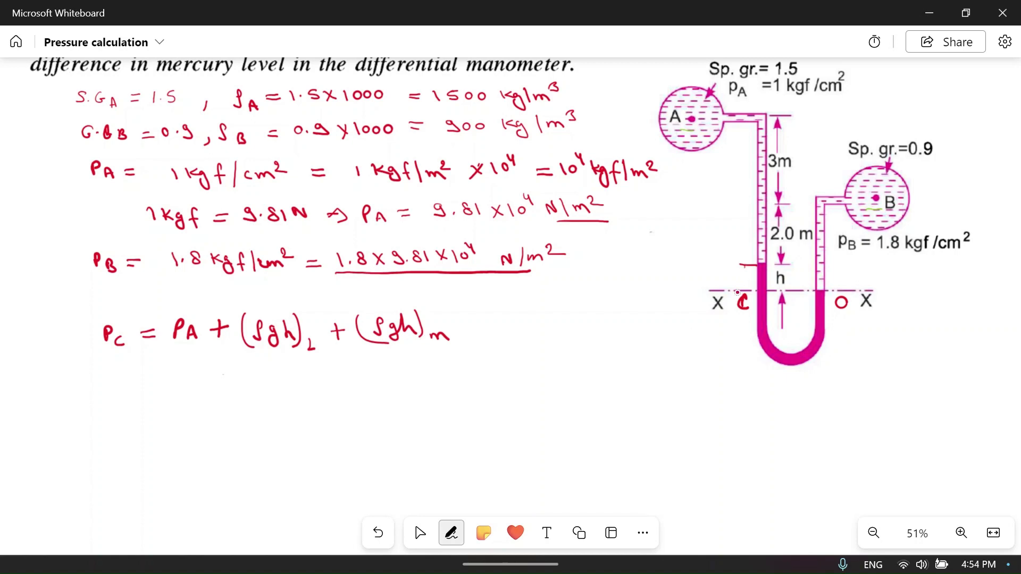
Equate the pressure expression at C to the pressure at D by handwriting "= P_D"
{"action": "left_click_drag", "start_coordinate": [465, 327], "coordinate": [509, 334]}
{"action": "left_click", "coordinate": [421, 533]}
{"action": "left_click", "coordinate": [452, 533]}
{"action": "mouse_move", "coordinate": [845, 299]}
{"action": "left_mouse_down"}
{"action": "mouse_move", "coordinate": [836, 305]}
{"action": "mouse_move", "coordinate": [844, 299]}
{"action": "left_mouse_up"}
{"action": "left_click", "coordinate": [420, 533]}
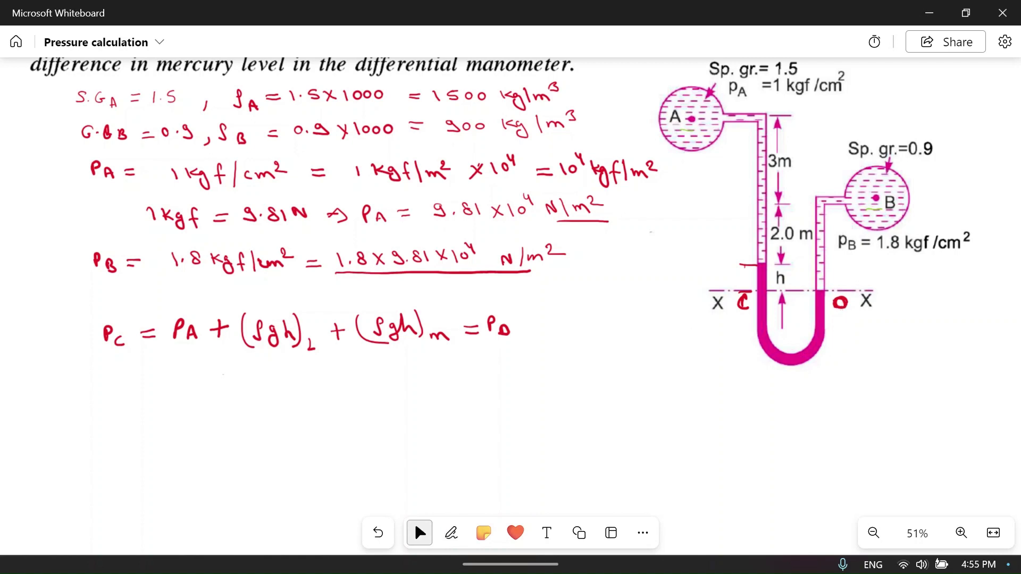
Extend the equation with "= P_B + (ρgh)_B", enclosing ρgh in parentheses with subscript B
{"action": "left_click", "coordinate": [452, 533]}
{"action": "mouse_move", "coordinate": [519, 325]}
{"action": "left_mouse_down"}
{"action": "mouse_move", "coordinate": [563, 336]}
{"action": "mouse_move", "coordinate": [587, 330]}
{"action": "mouse_move", "coordinate": [577, 340]}
{"action": "mouse_move", "coordinate": [608, 330]}
{"action": "mouse_move", "coordinate": [611, 349]}
{"action": "mouse_move", "coordinate": [626, 341]}
{"action": "mouse_move", "coordinate": [627, 352]}
{"action": "left_mouse_up"}
{"action": "left_click", "coordinate": [420, 533]}
{"action": "left_click", "coordinate": [452, 533]}
{"action": "left_click", "coordinate": [420, 533]}
{"action": "left_click", "coordinate": [451, 533]}
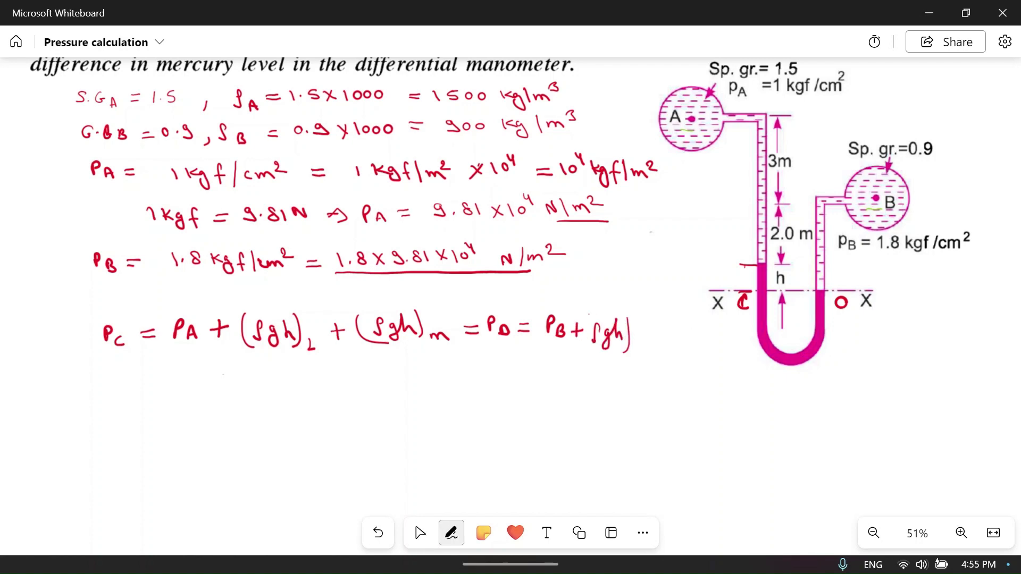
{"action": "mouse_move", "coordinate": [596, 317]}
{"action": "left_mouse_down"}
{"action": "mouse_move", "coordinate": [592, 359]}
{"action": "mouse_move", "coordinate": [638, 354]}
{"action": "left_mouse_up"}
{"action": "left_click", "coordinate": [420, 533]}
{"action": "left_click", "coordinate": [452, 533]}
{"action": "left_click", "coordinate": [419, 533]}
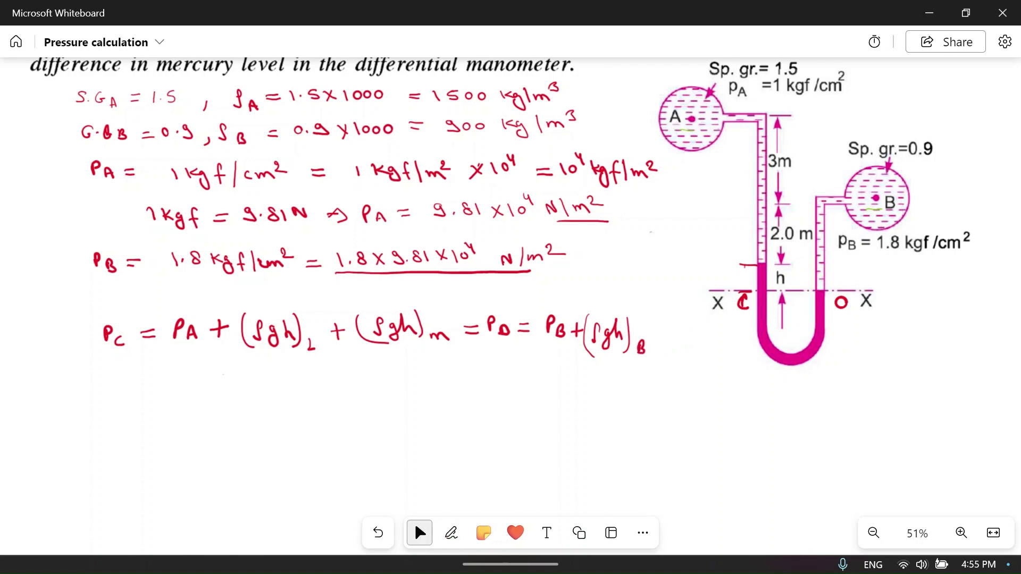